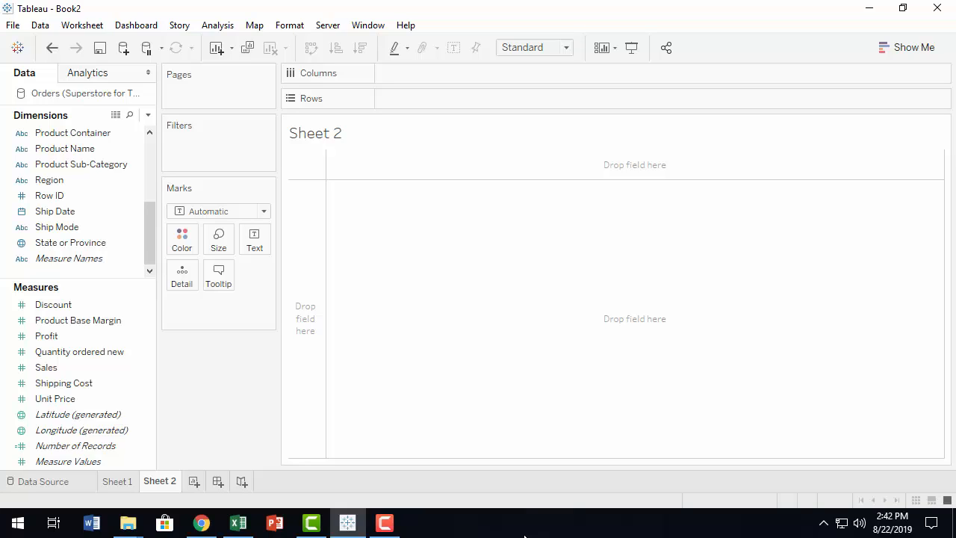
Build a map view by placing the State or Province dimension on the empty sheet.
click(20, 243)
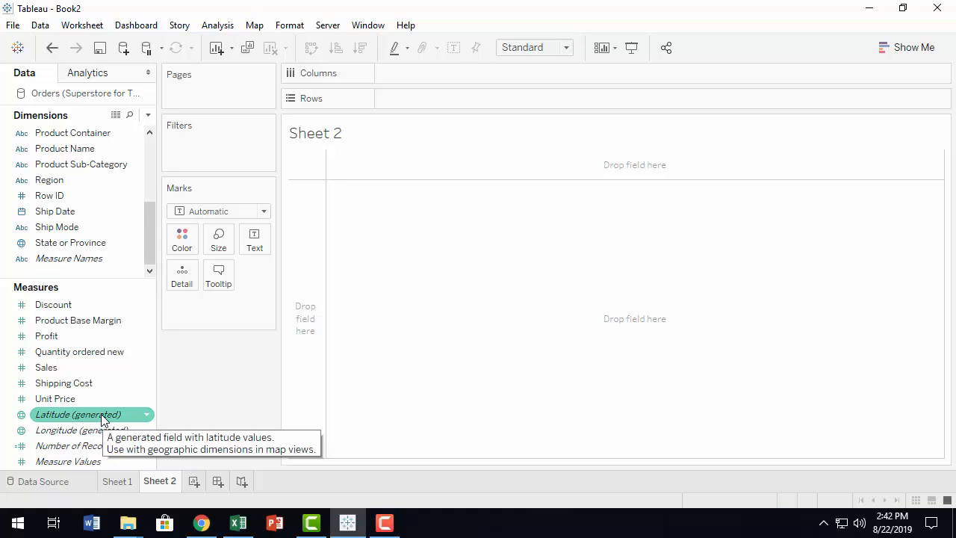
click(70, 248)
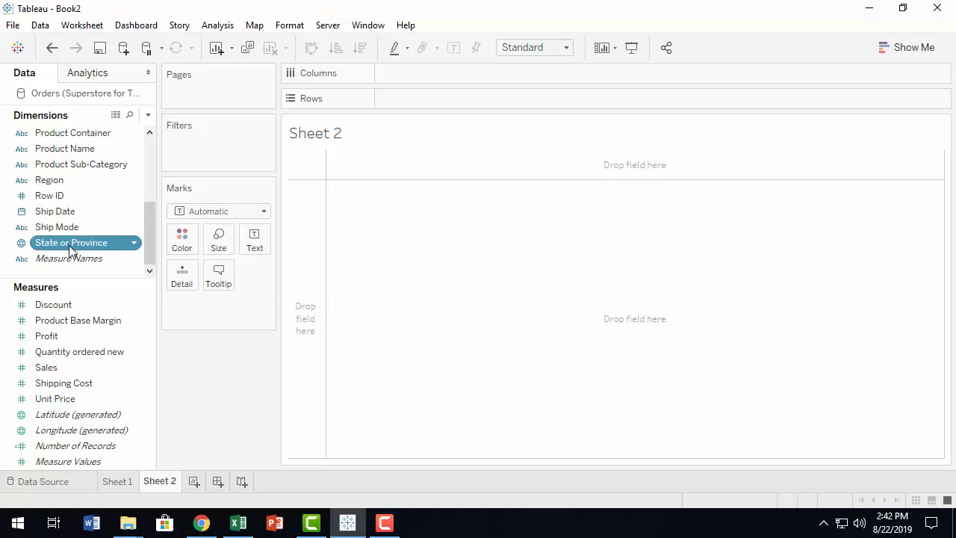
drag(71, 249, 475, 308)
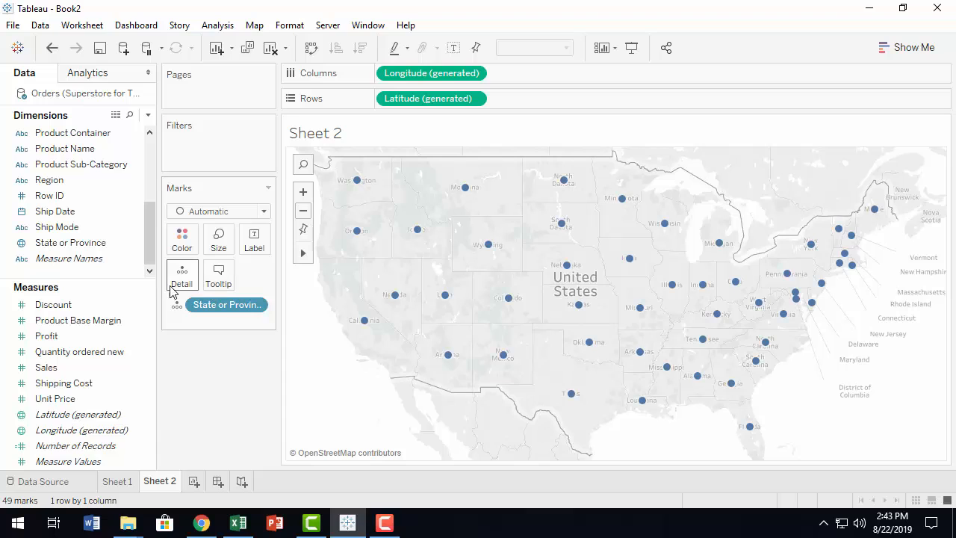
Try labelling the map marks with State or Province, and undo the labels.
drag(55, 247, 260, 240)
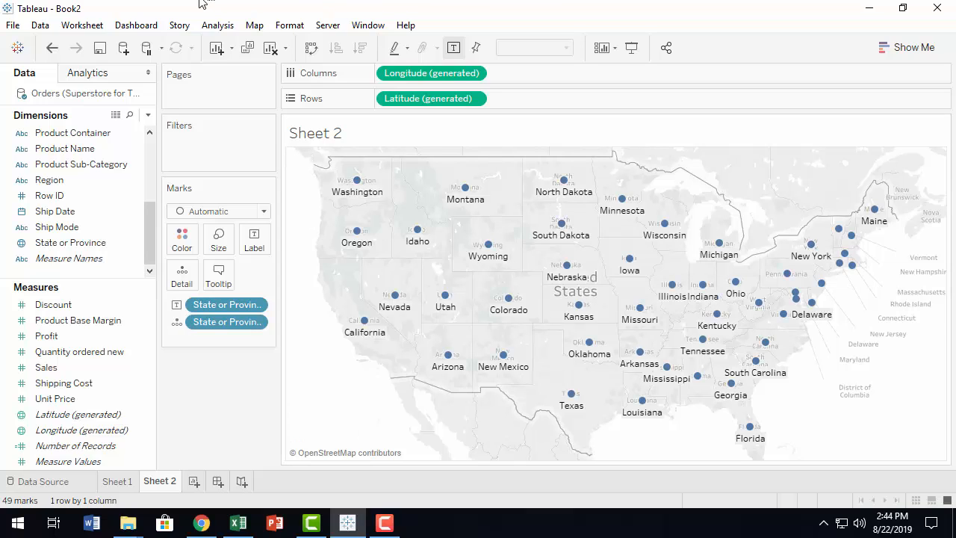
click(52, 47)
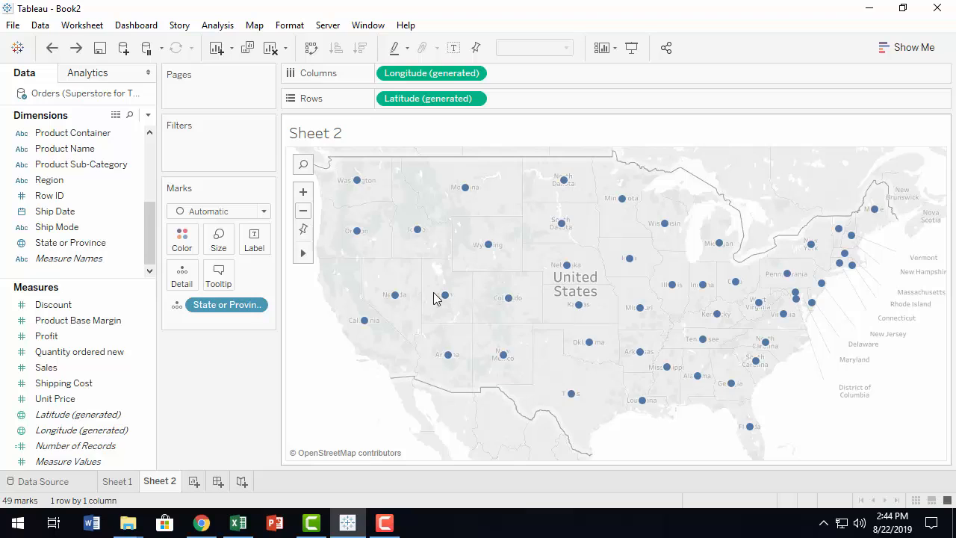
Color the states on the map by the Sales measure.
scroll(436, 296, down, 2)
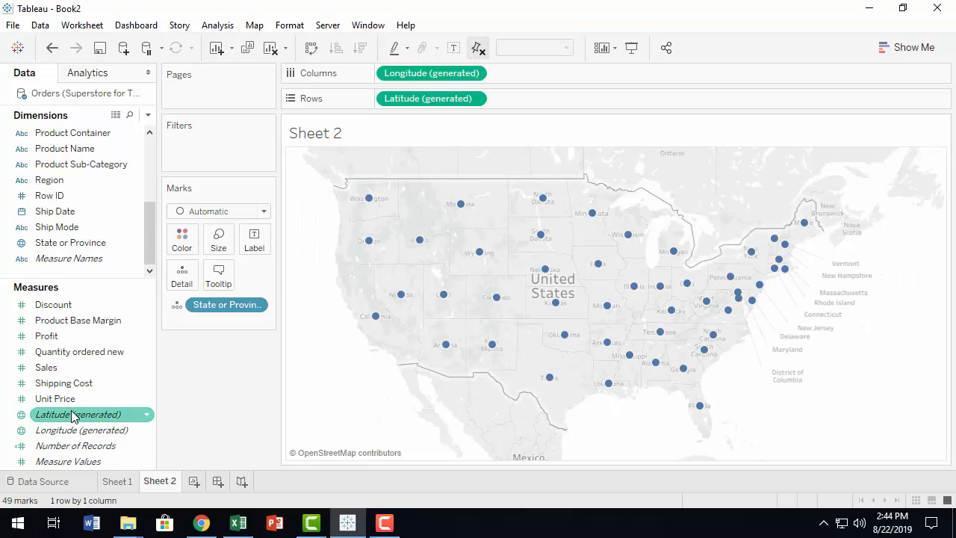
scroll(367, 395, up, 1)
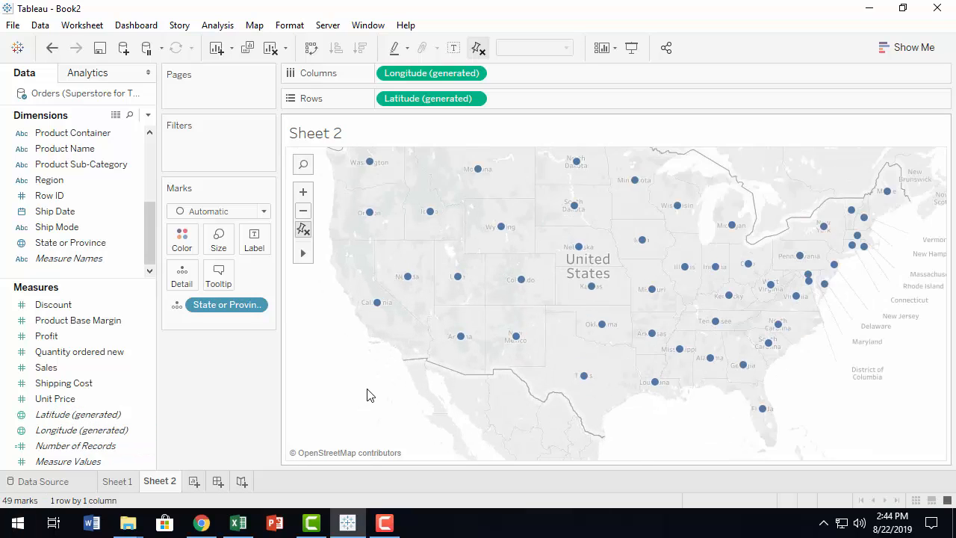
scroll(412, 385, down, 1)
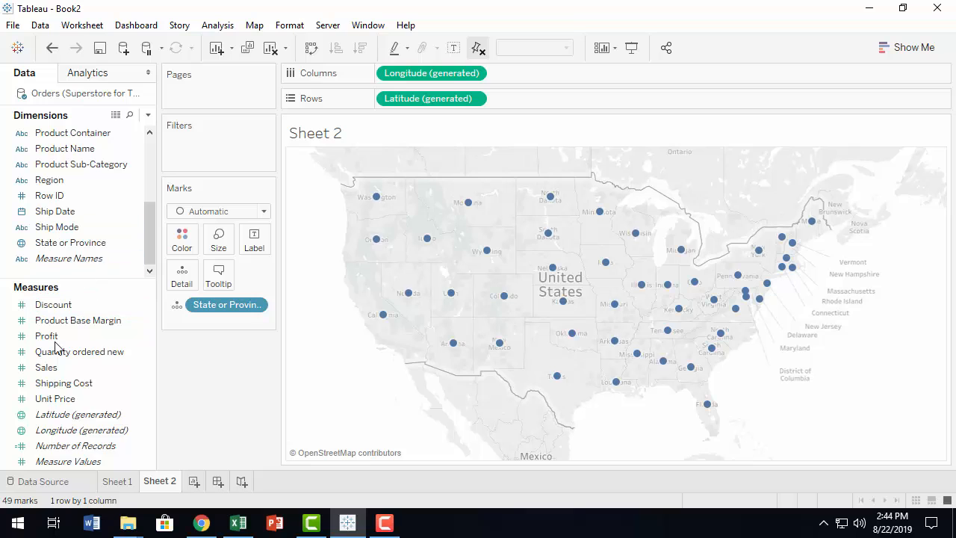
mouse_move(62, 371)
mouse_down()
mouse_move(154, 248)
mouse_move(182, 238)
mouse_up()
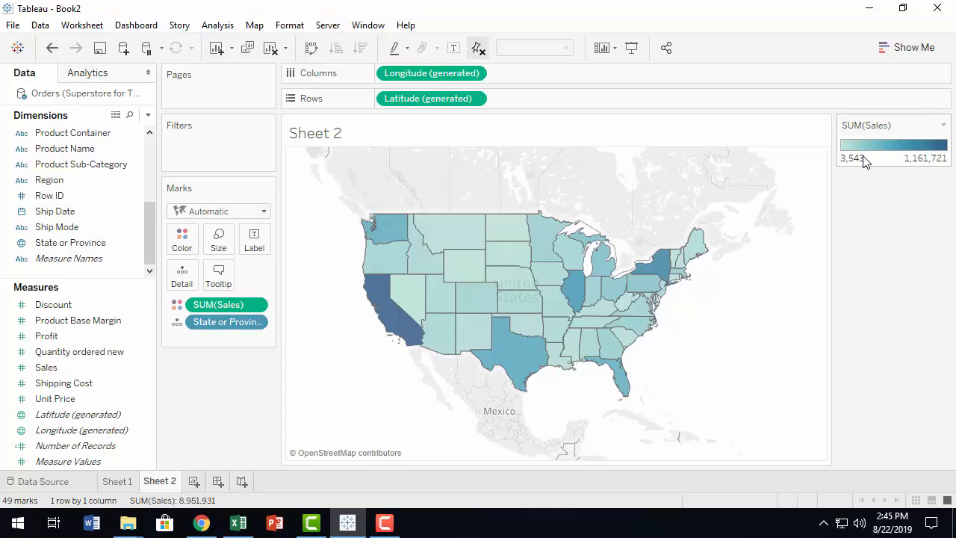
click(256, 310)
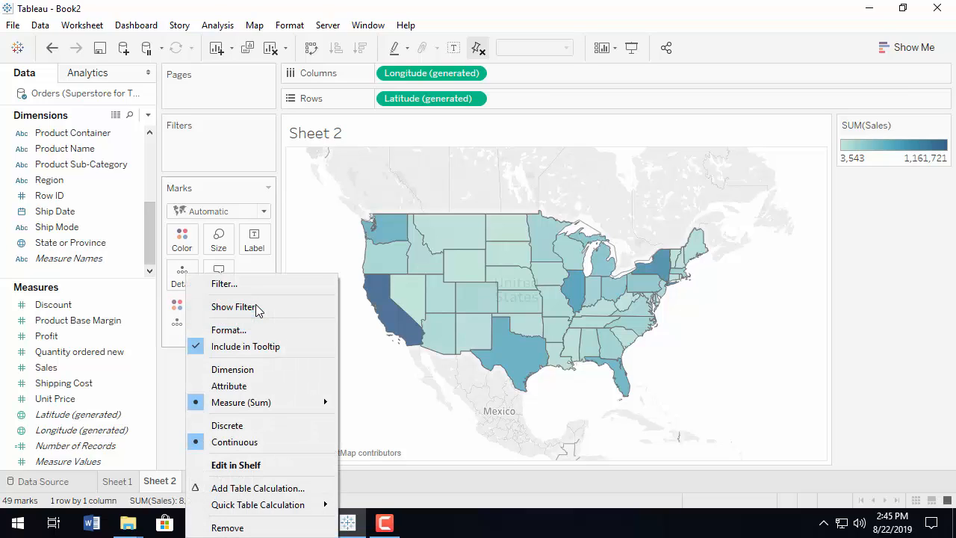
click(172, 383)
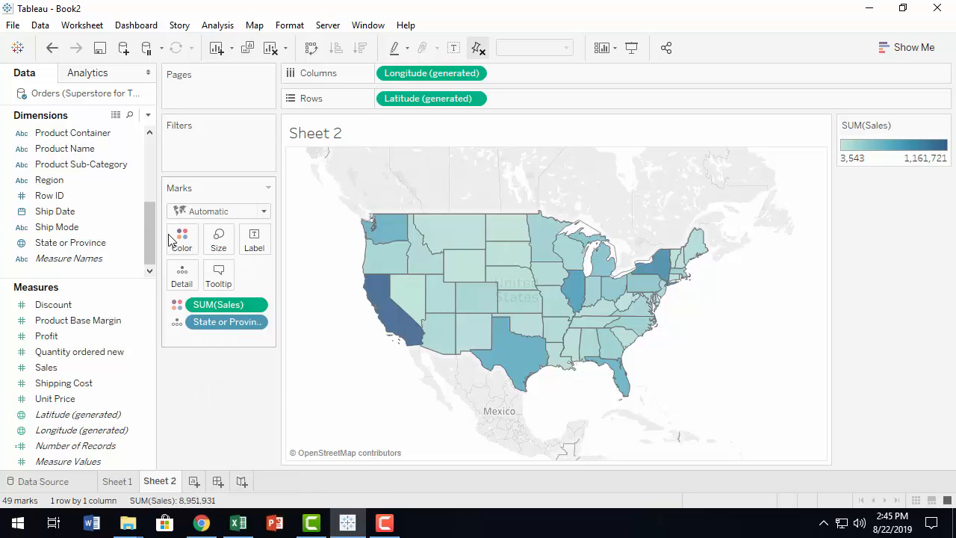
Try a mark color opacity of 0% on the map, and set it to 100%.
click(184, 239)
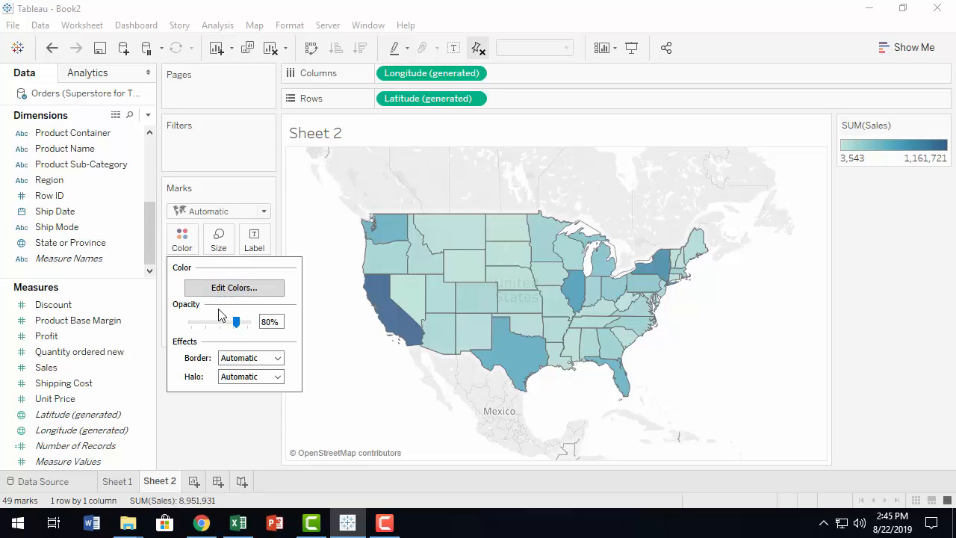
drag(237, 325, 180, 333)
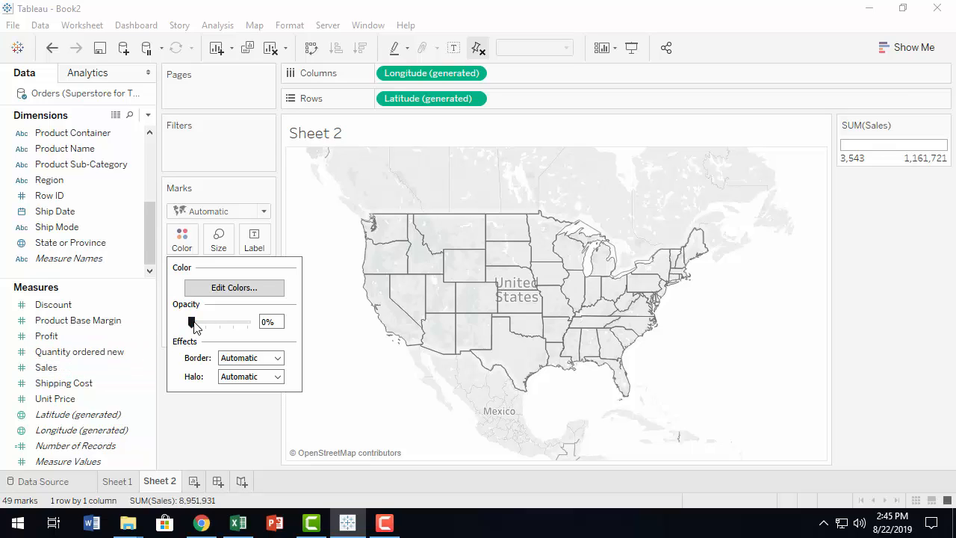
drag(193, 322, 241, 322)
drag(354, 348, 359, 348)
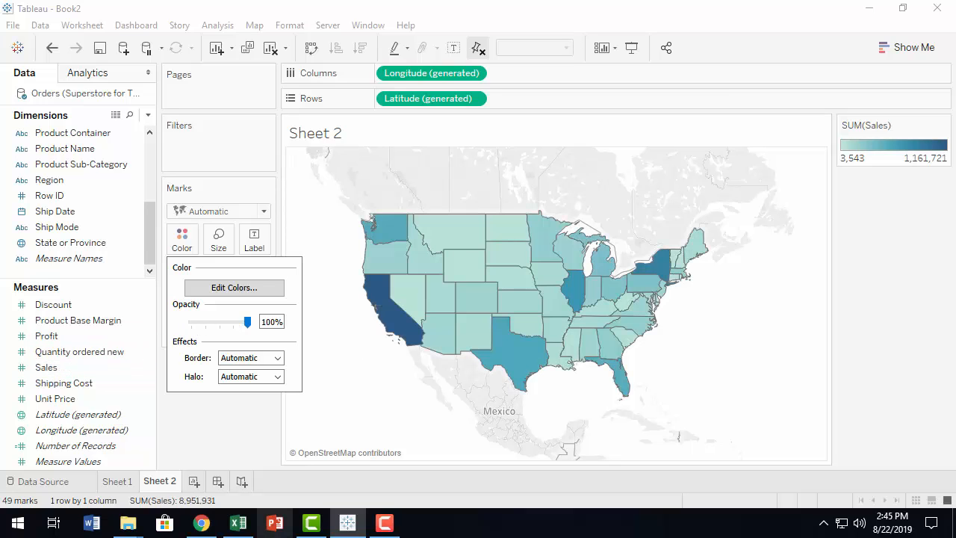
Apply the Red-Green Diverging palette to the Sales colors, using stepped color with 5 steps.
click(232, 291)
drag(461, 160, 231, 88)
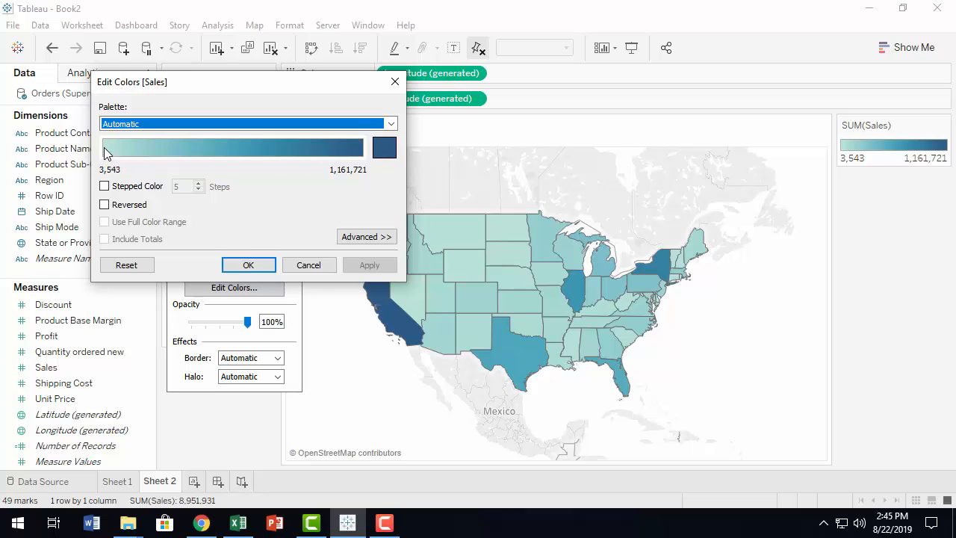
click(392, 123)
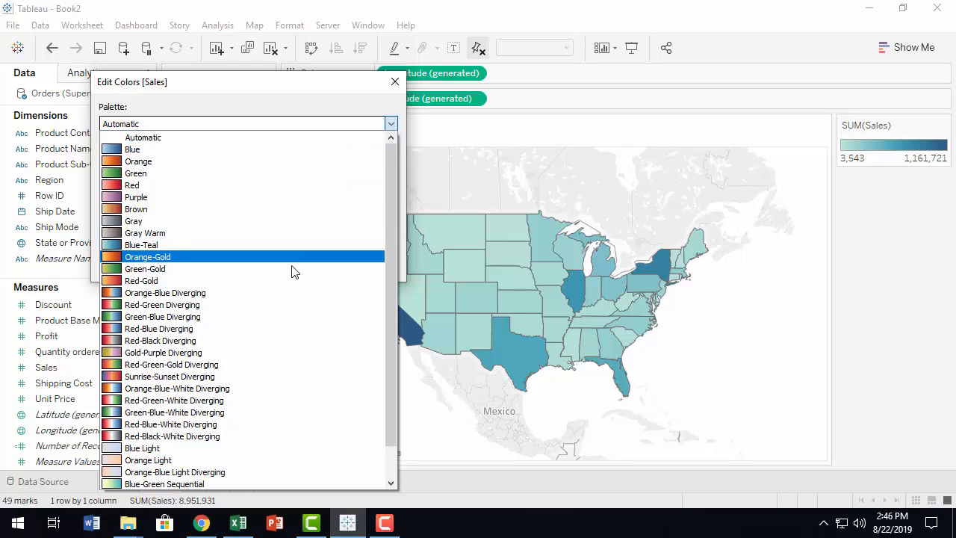
click(272, 310)
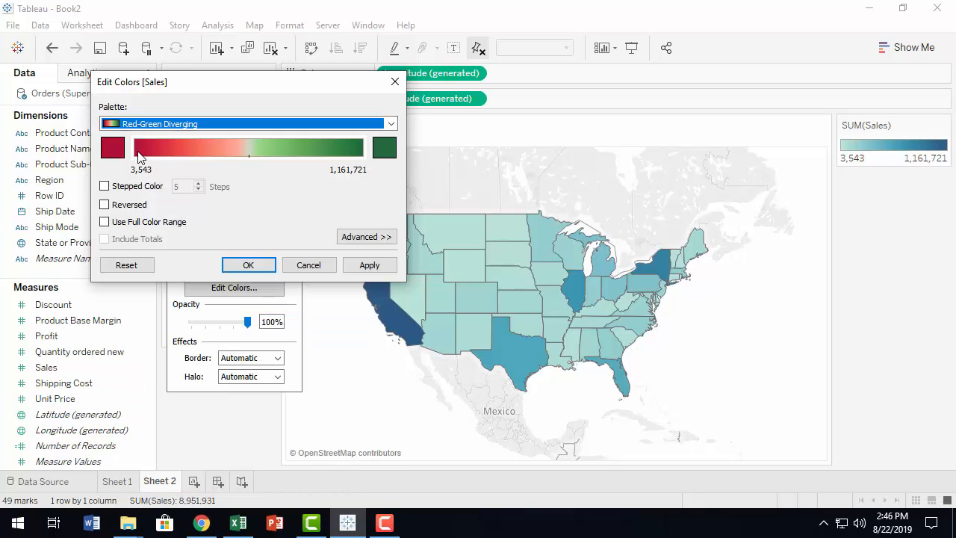
click(391, 124)
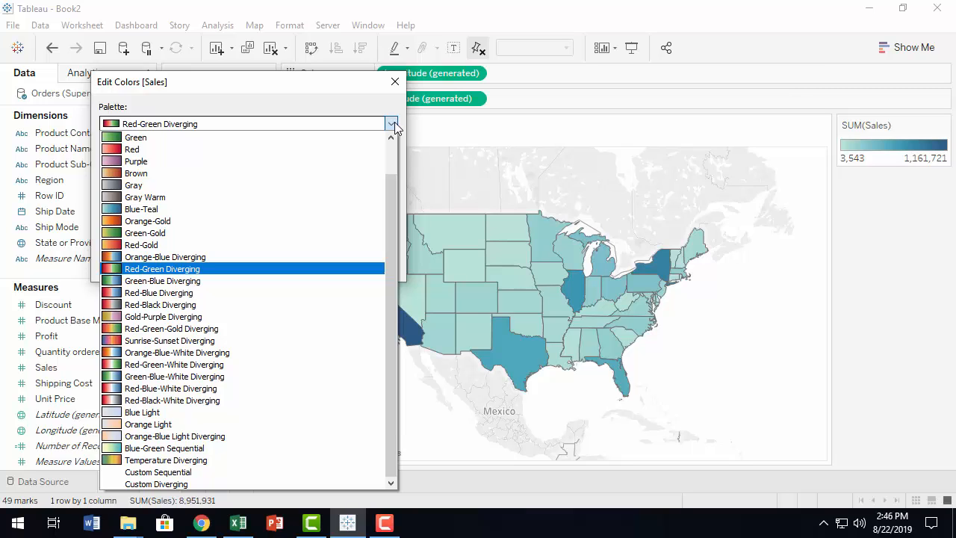
click(392, 124)
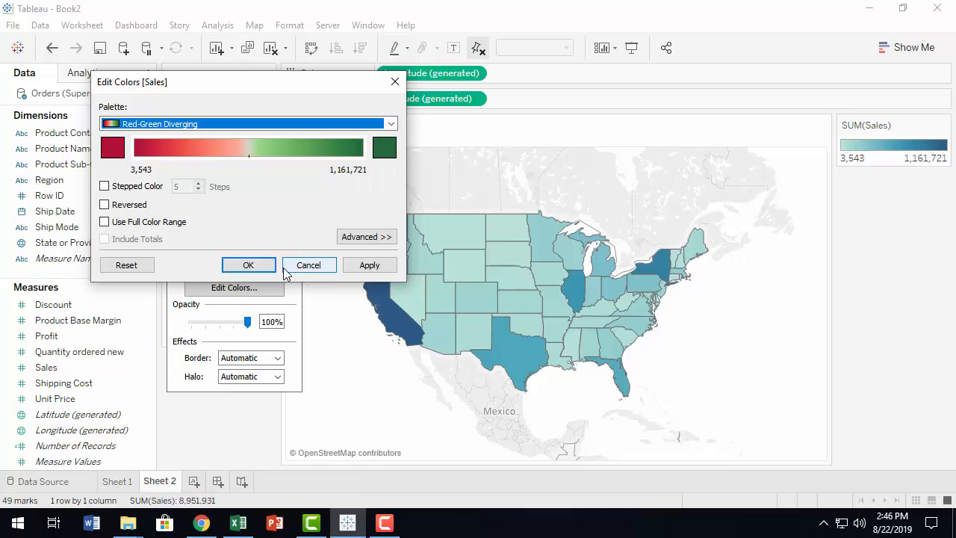
click(369, 265)
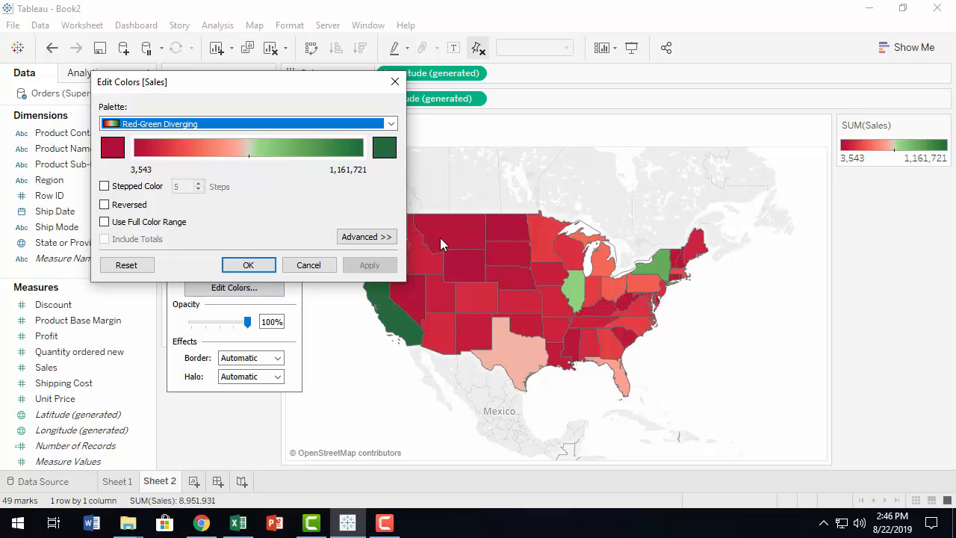
click(105, 186)
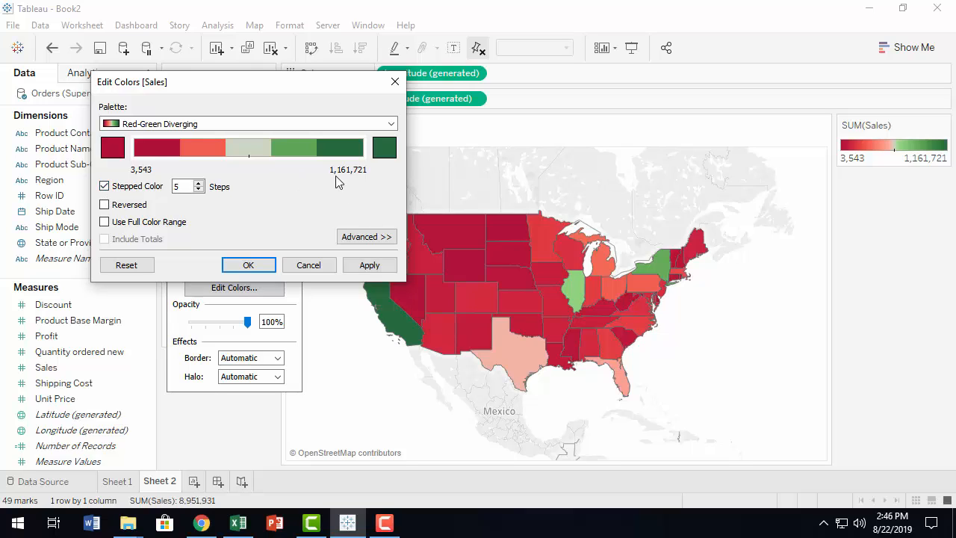
click(366, 269)
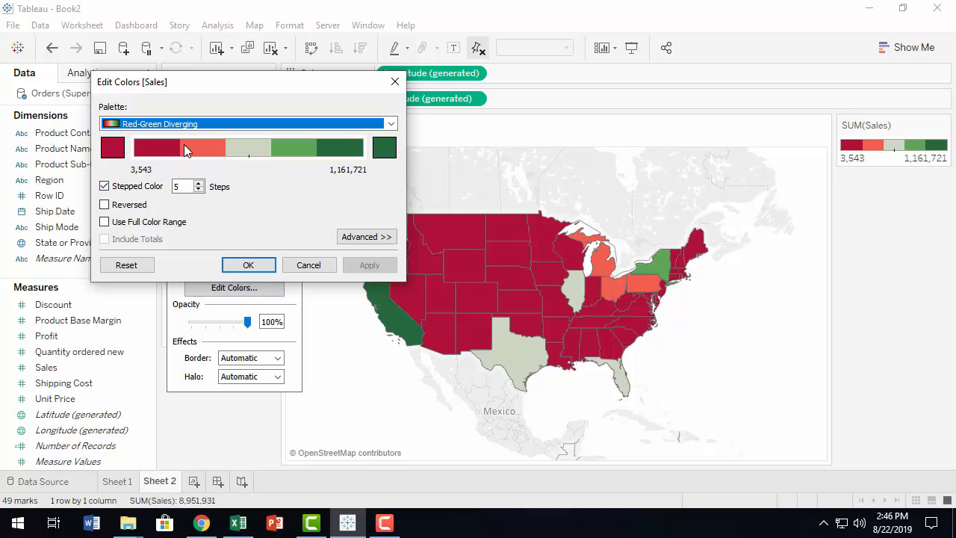
Enable custom start, end and center values for the Sales color range, and apply a center of 10000.
click(388, 242)
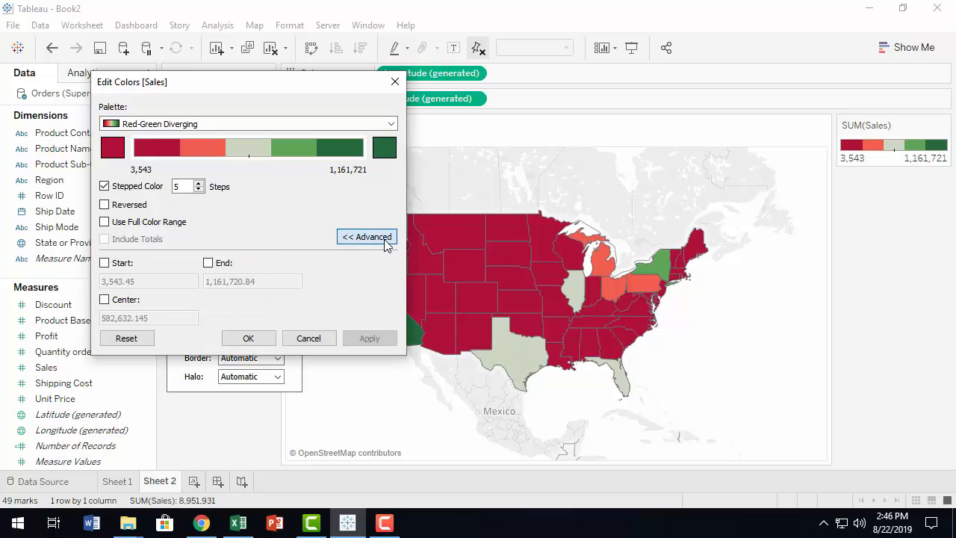
click(105, 263)
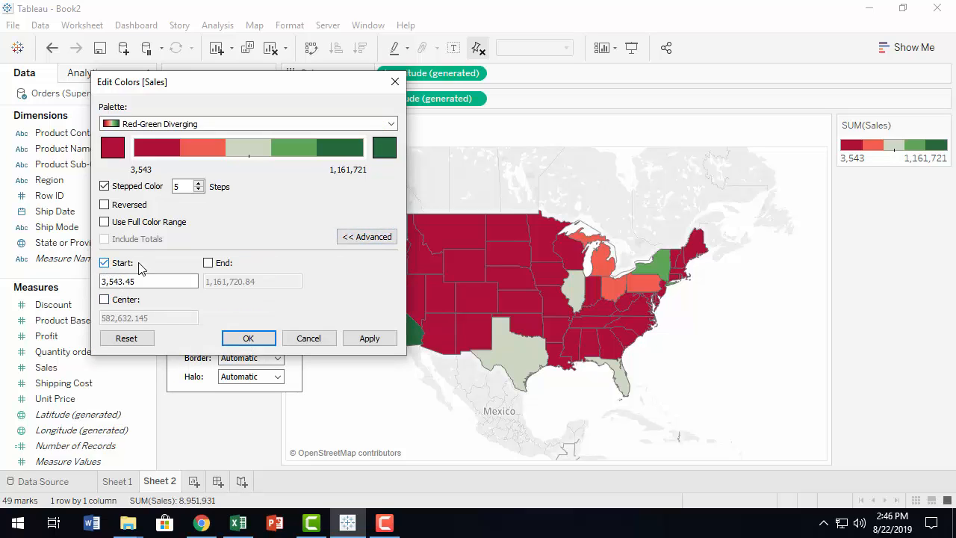
click(208, 264)
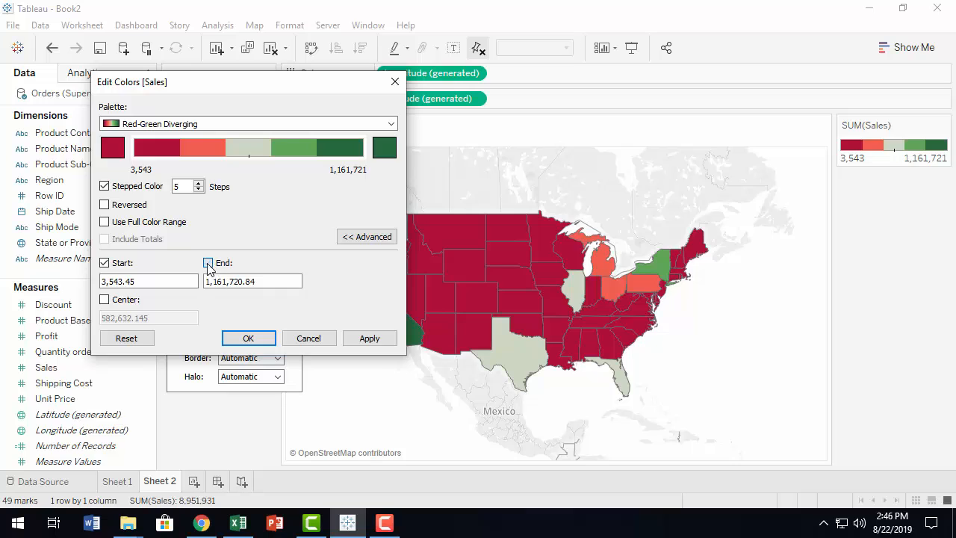
click(104, 300)
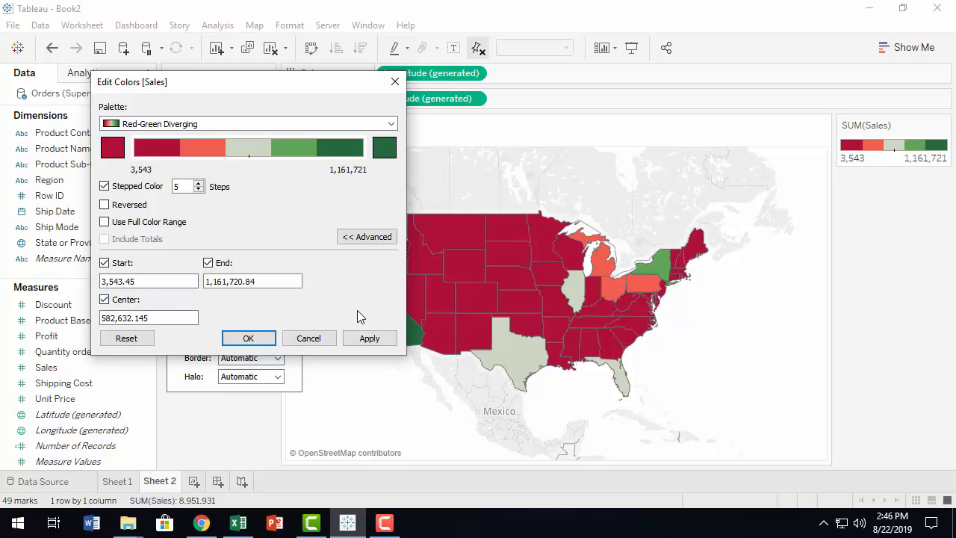
click(106, 318)
drag(167, 317, 99, 318)
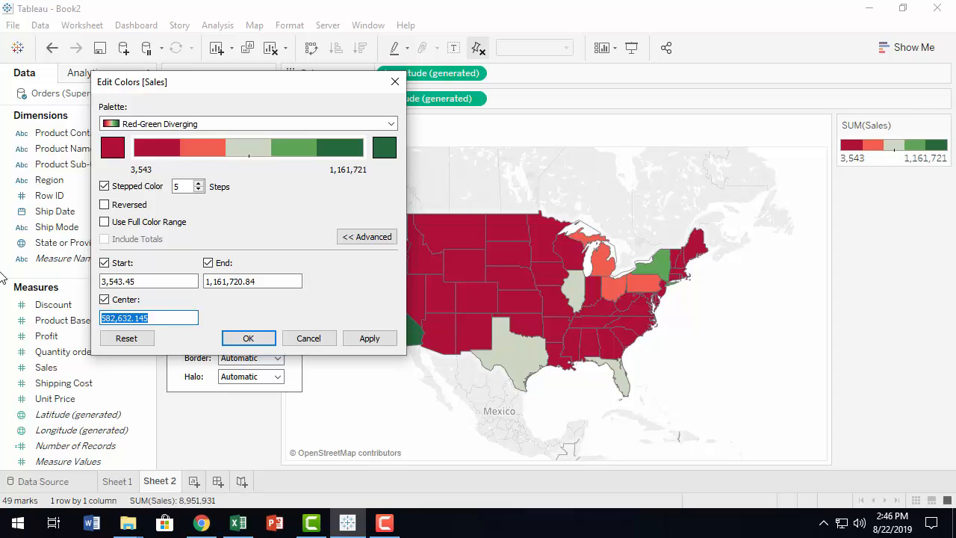
text(10000)
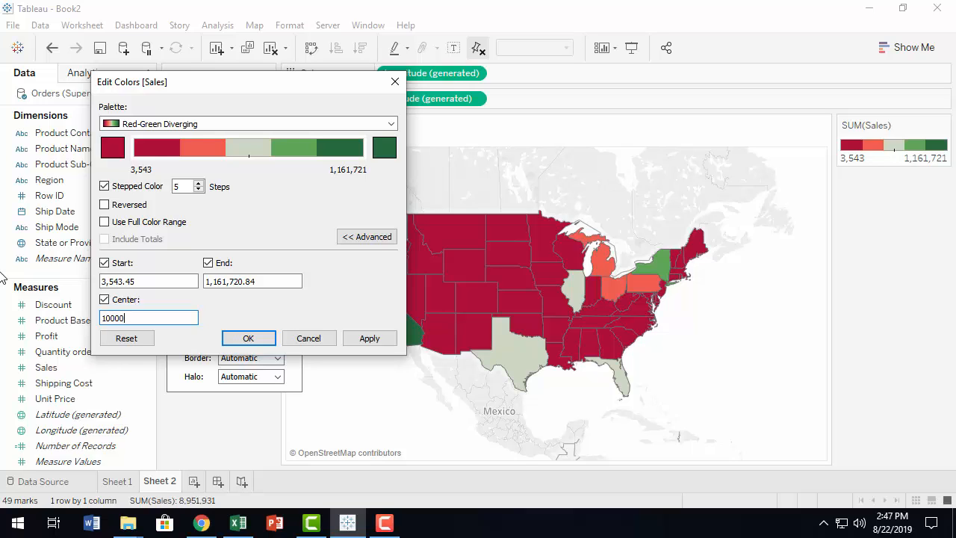
click(374, 340)
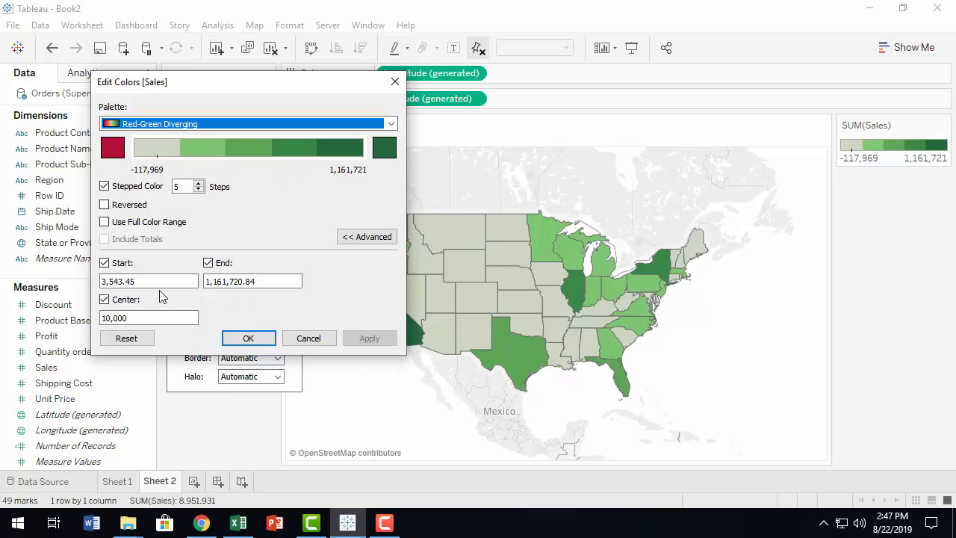
Re-enter 10000 as the center of the Sales color range and accept the color settings.
double_click(147, 318)
text(10)
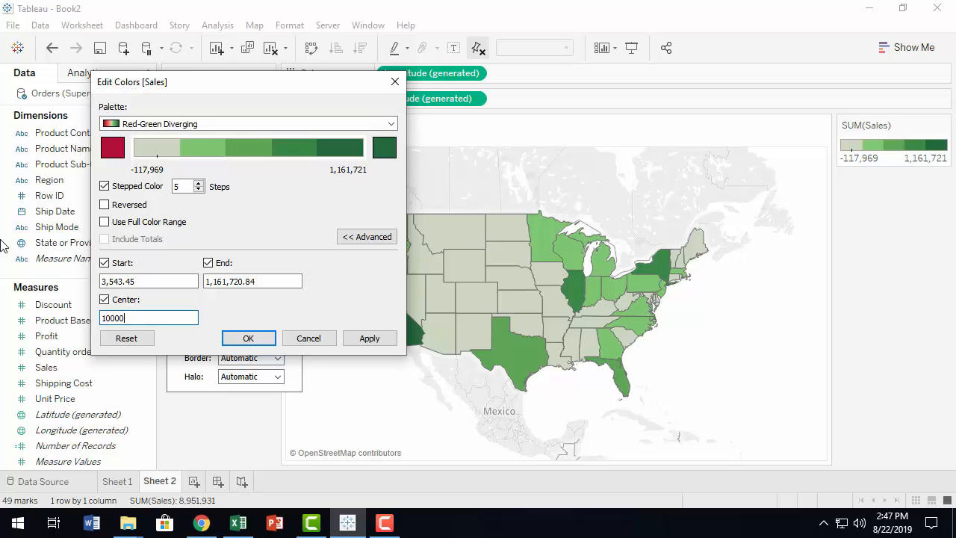
key(Return)
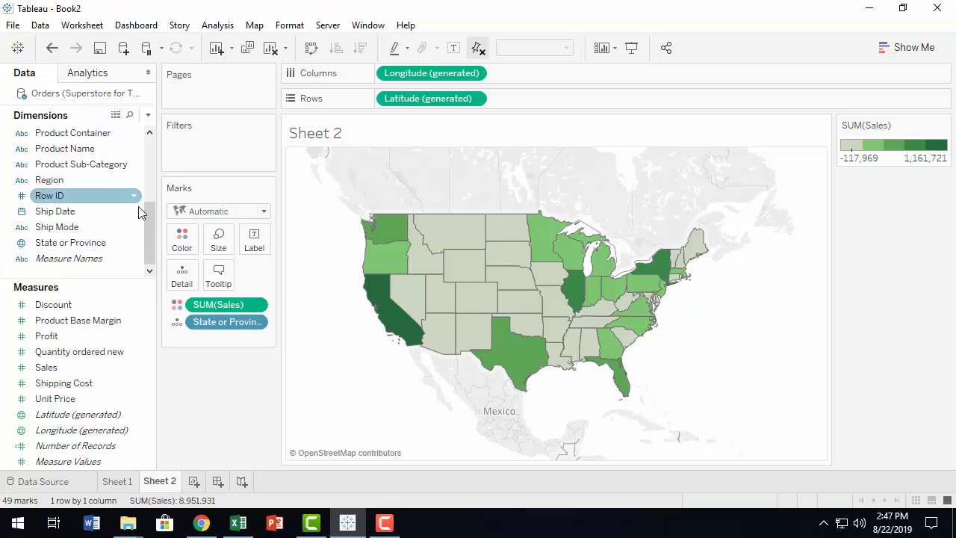
Reopen the Sales color settings and apply a center value of 100,000.
click(181, 239)
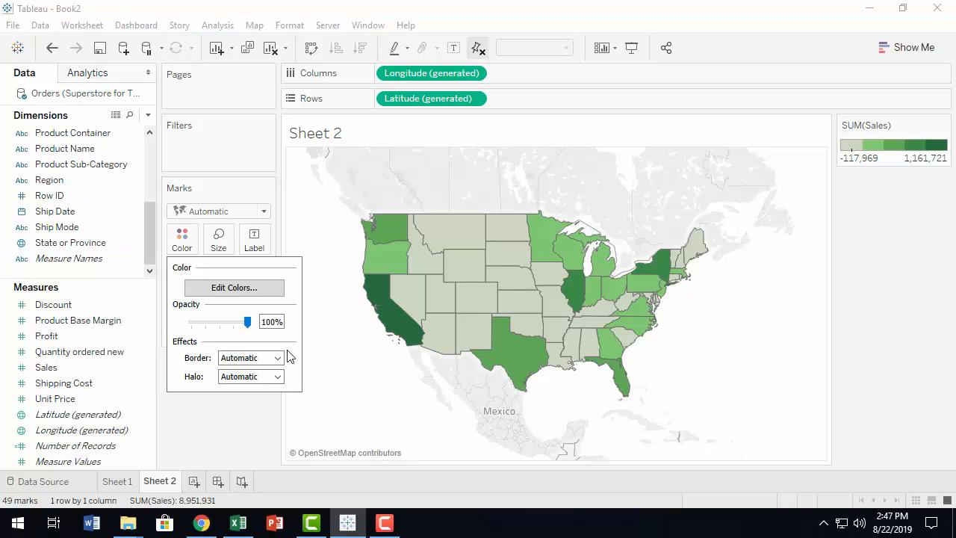
click(233, 287)
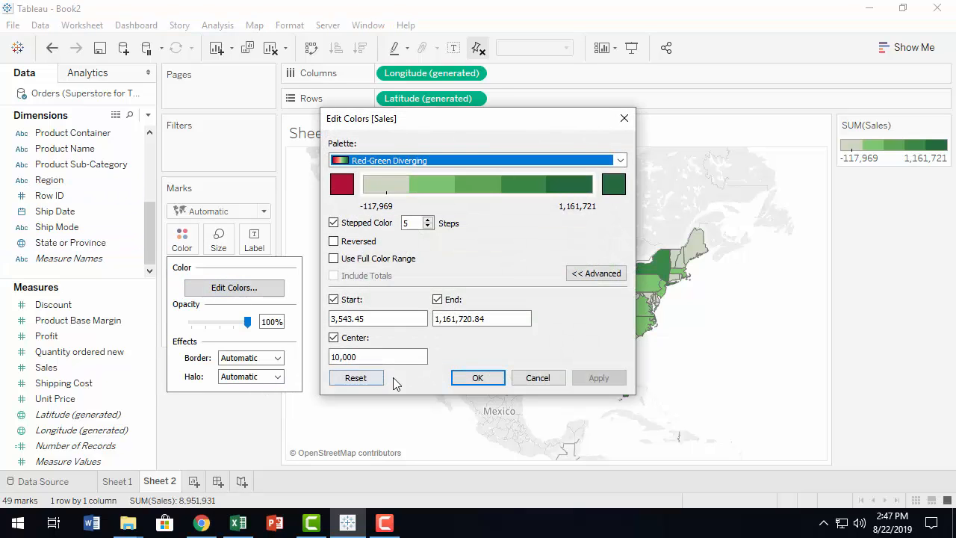
click(369, 357)
text(0)
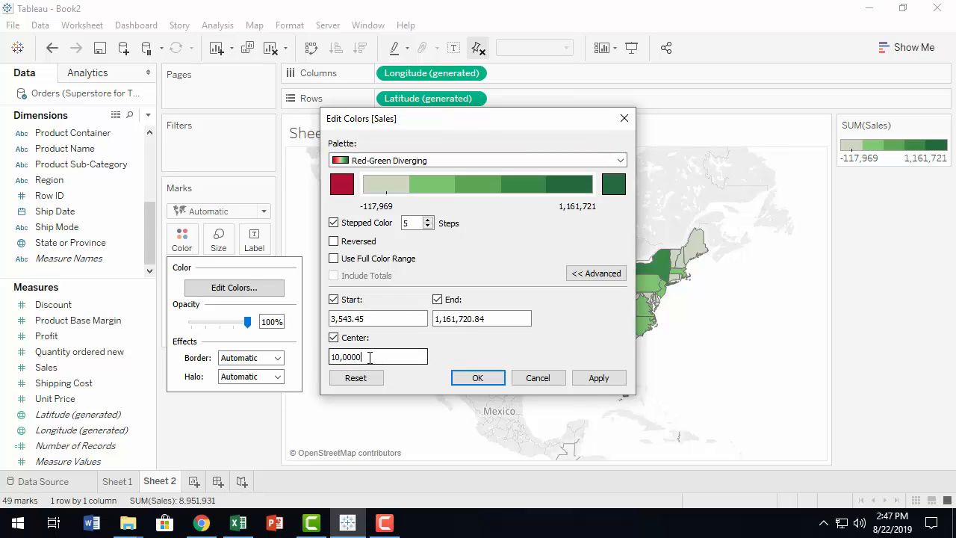
click(598, 377)
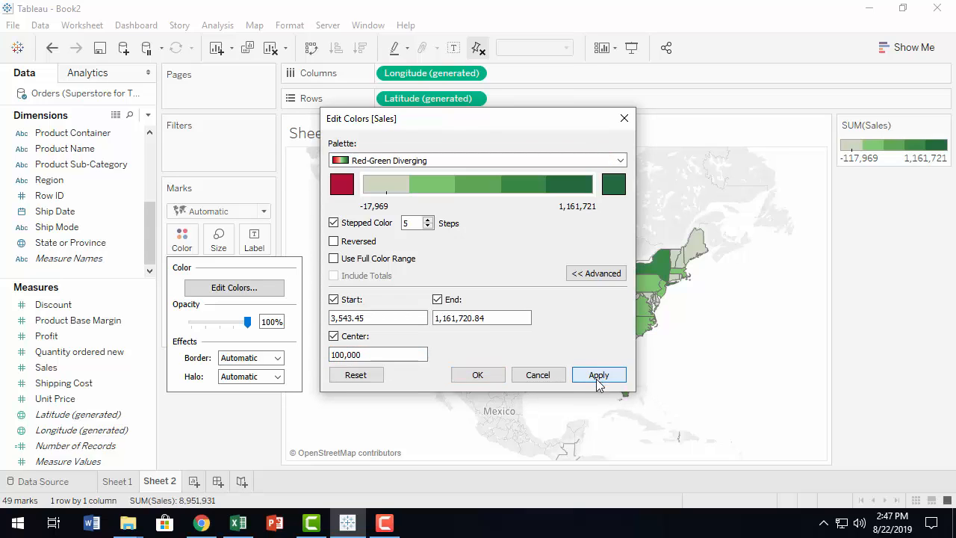
Move the color settings dialog clear of the map and apply a center value of 150,000 to the Sales color range.
drag(499, 110, 268, 38)
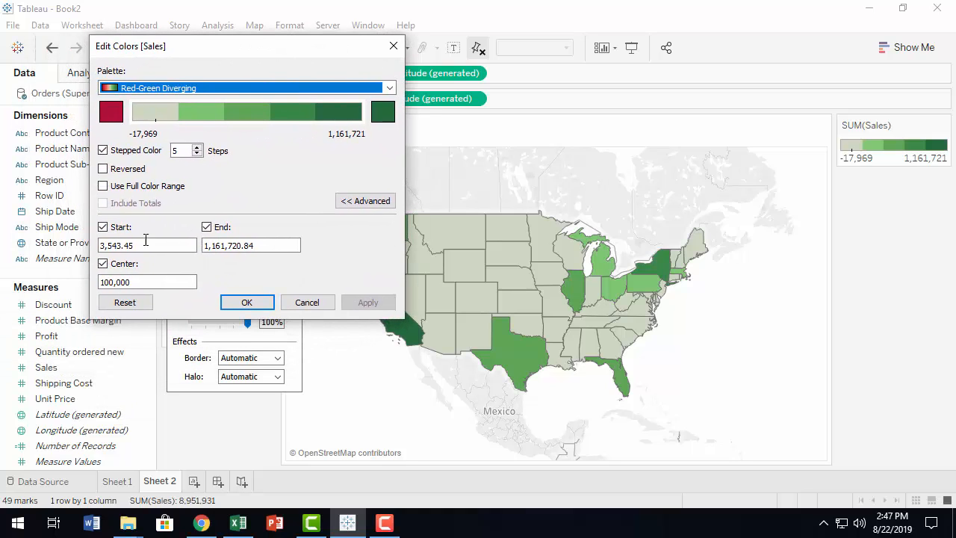
click(138, 283)
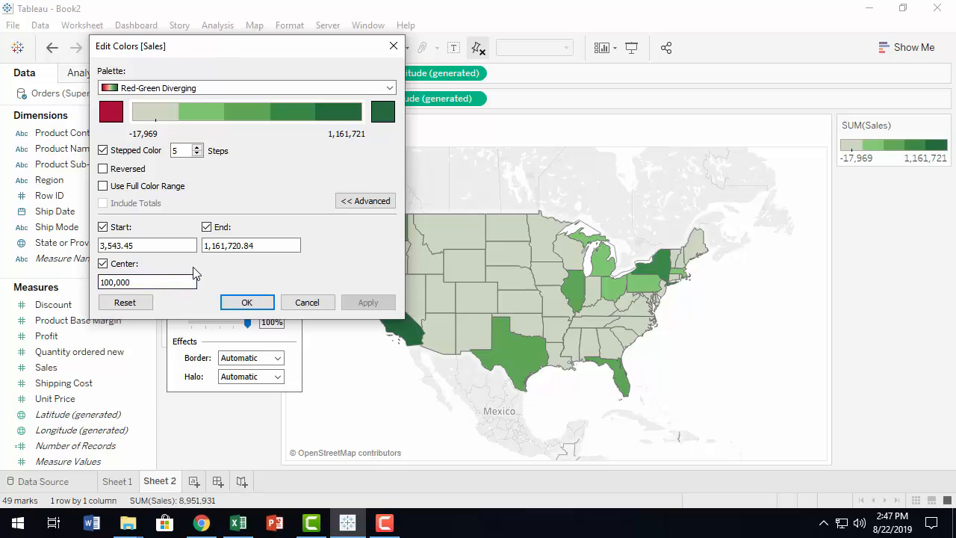
key(BackSpace)
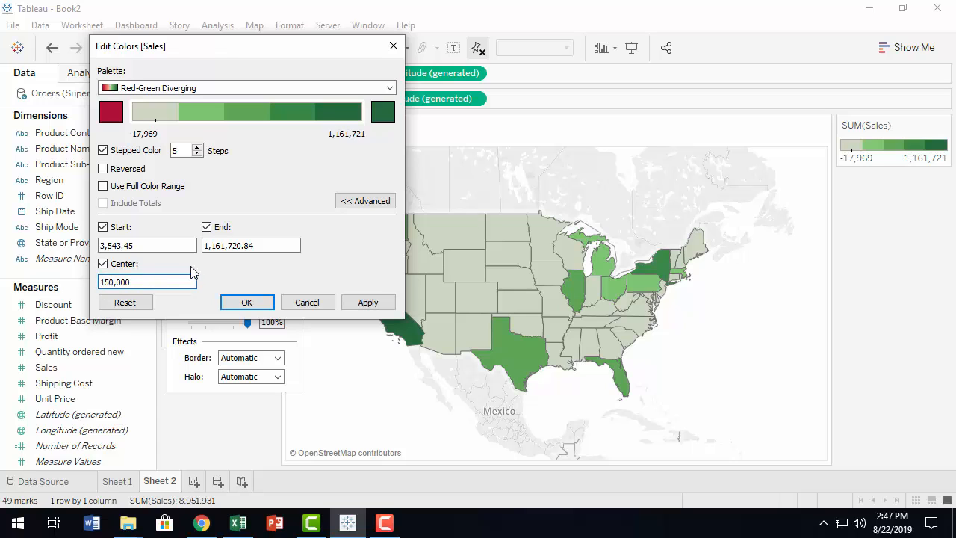
click(379, 304)
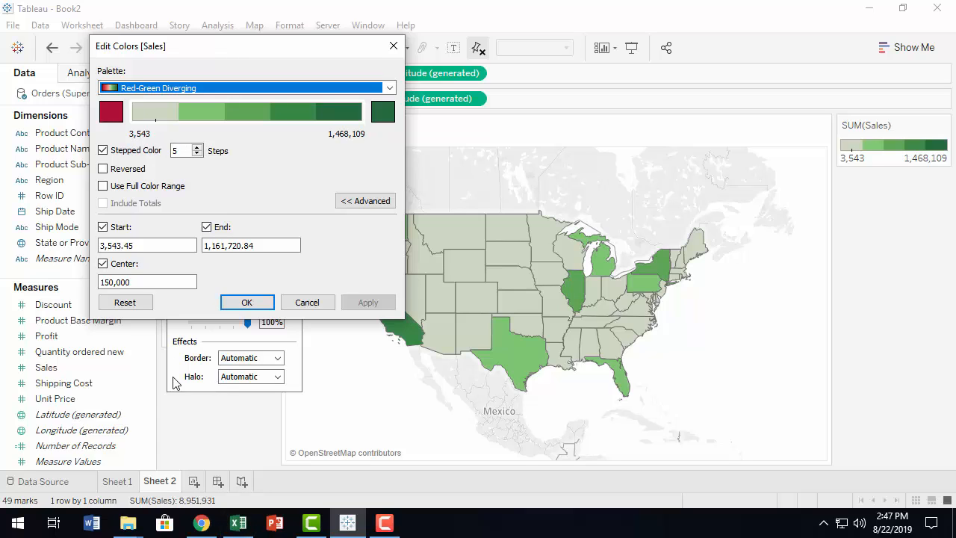
Apply a center value of 5,000 to the Sales color range and close the color settings.
click(107, 284)
key(BackSpace)
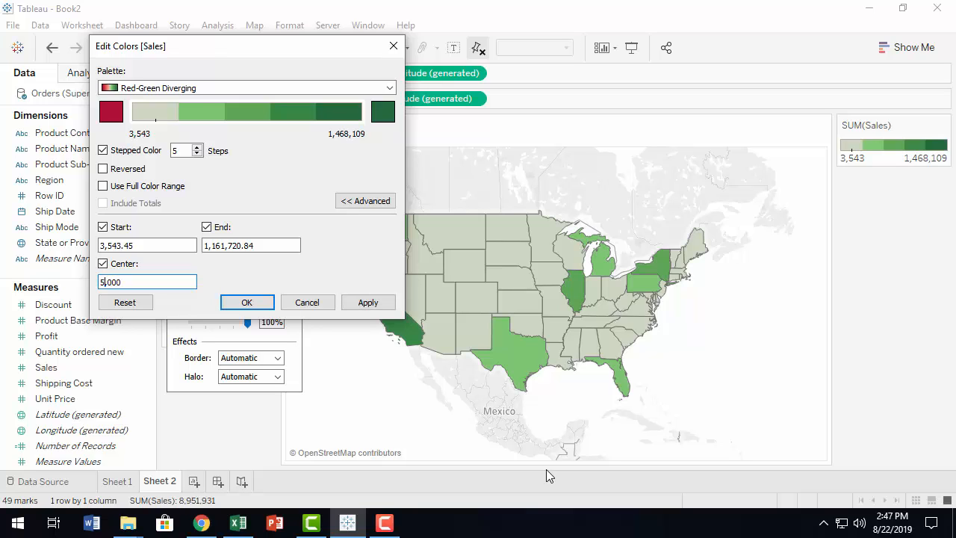
click(380, 301)
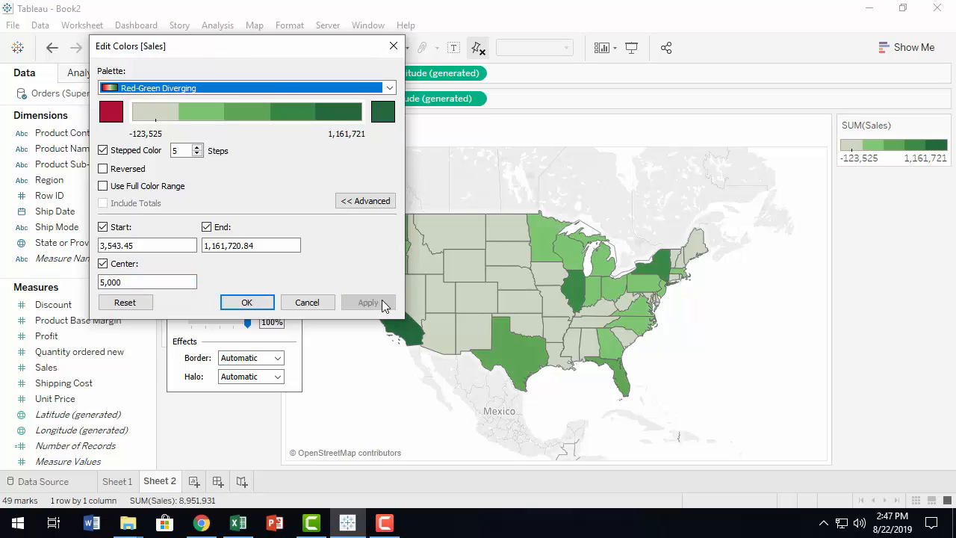
click(393, 46)
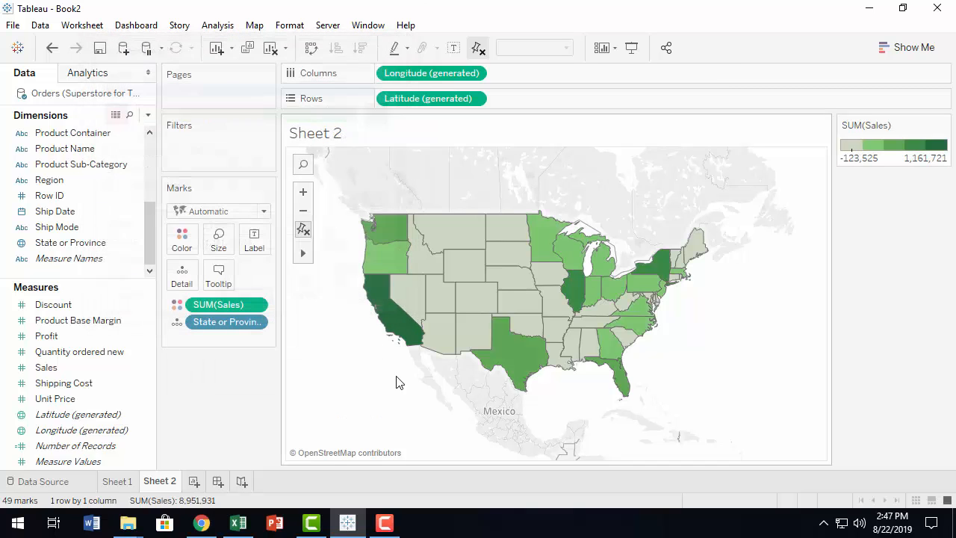